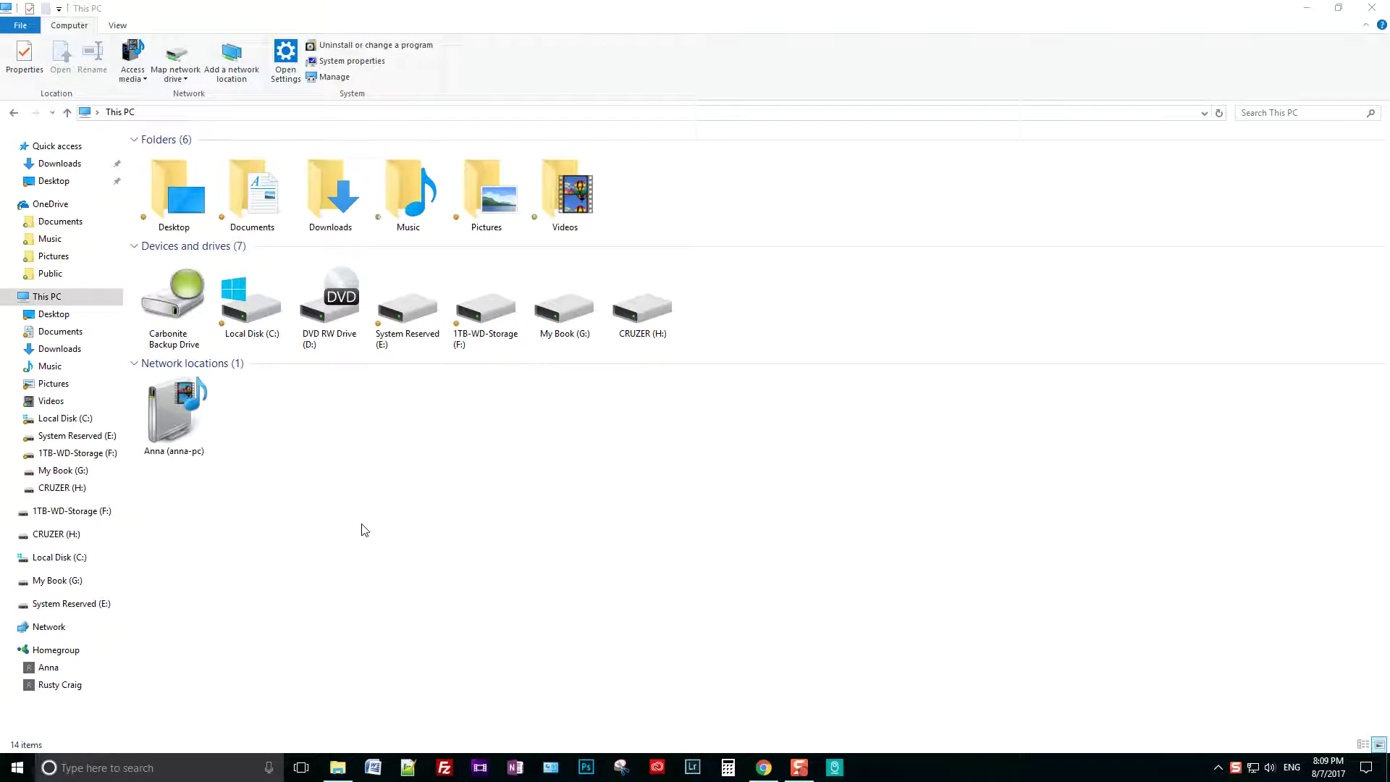
# Copy the EZ Home Inspection Software 5.0 folder from C:\Program Files (x86).
pyautogui.click(63, 419)
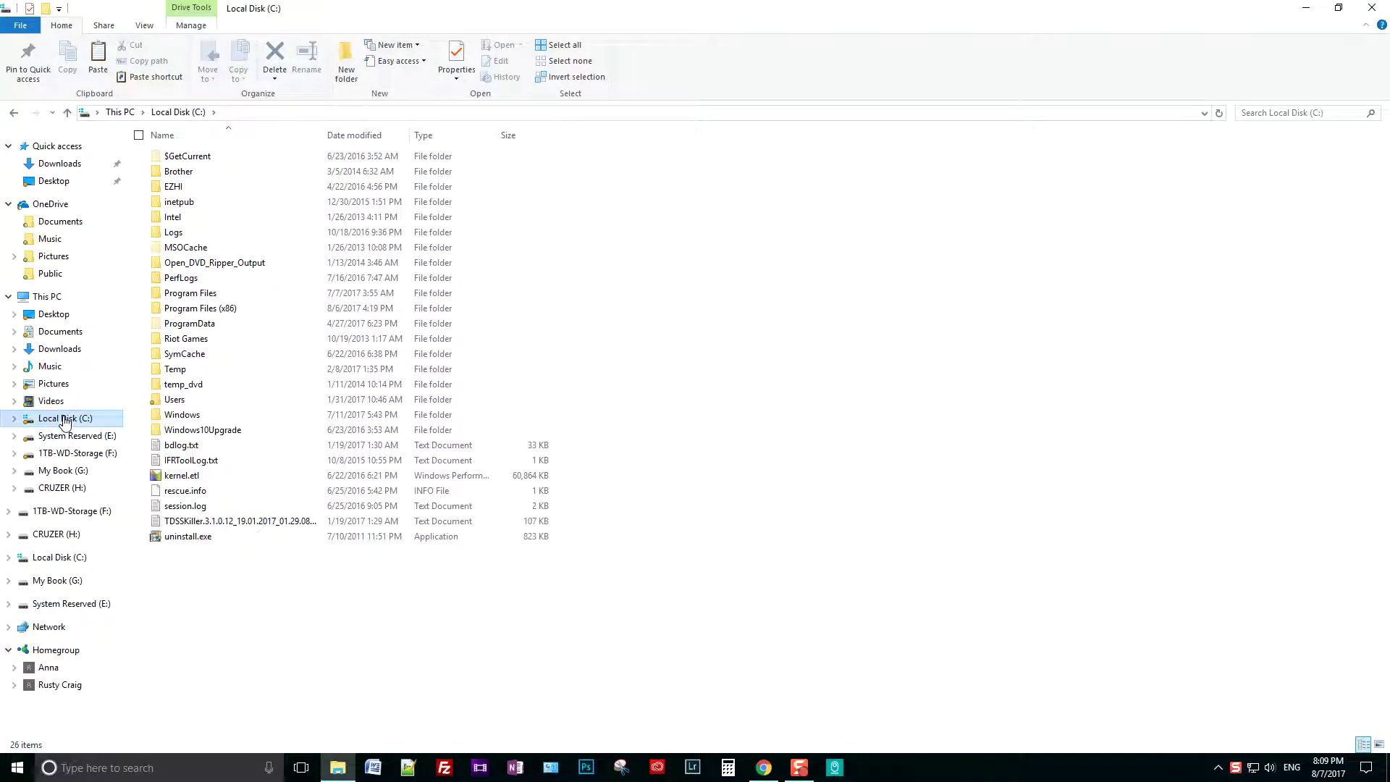
pyautogui.doubleClick(210, 309)
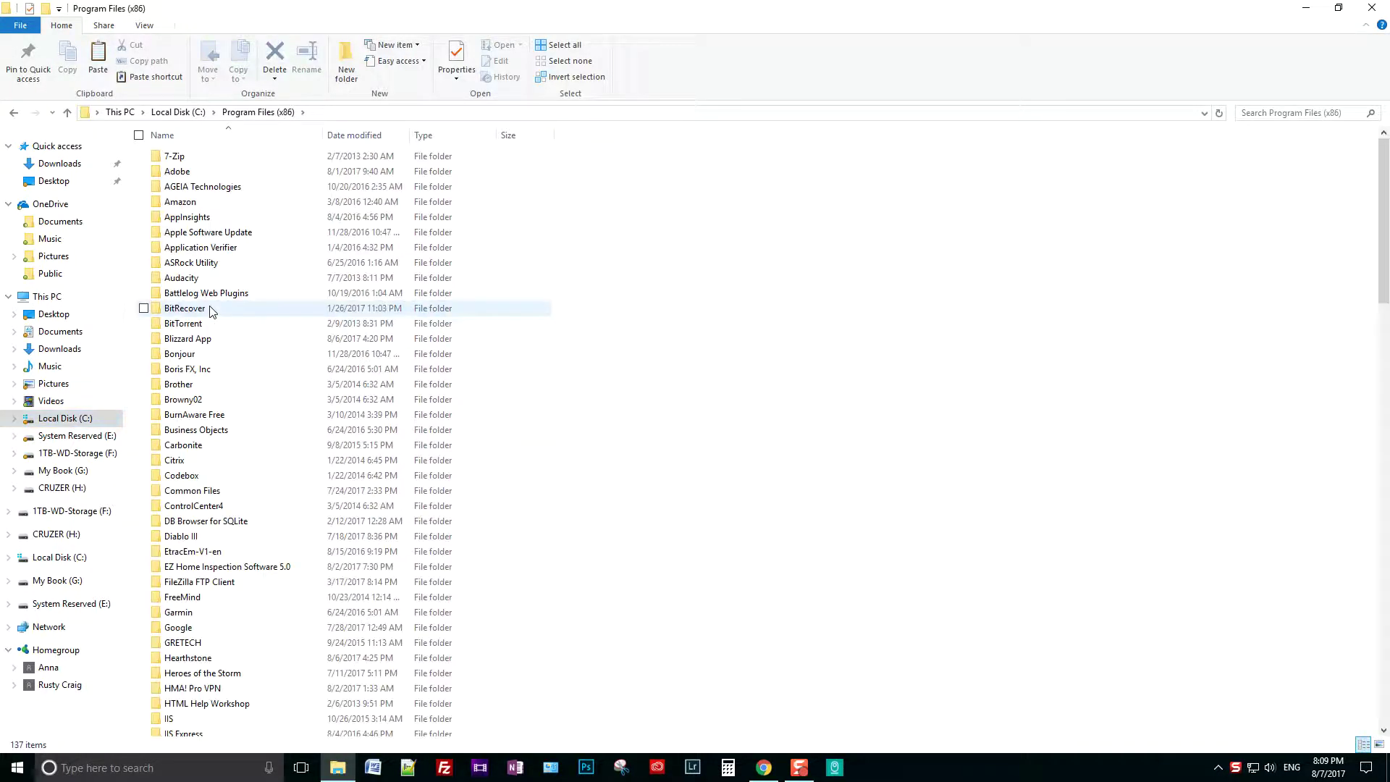
pyautogui.click(197, 569)
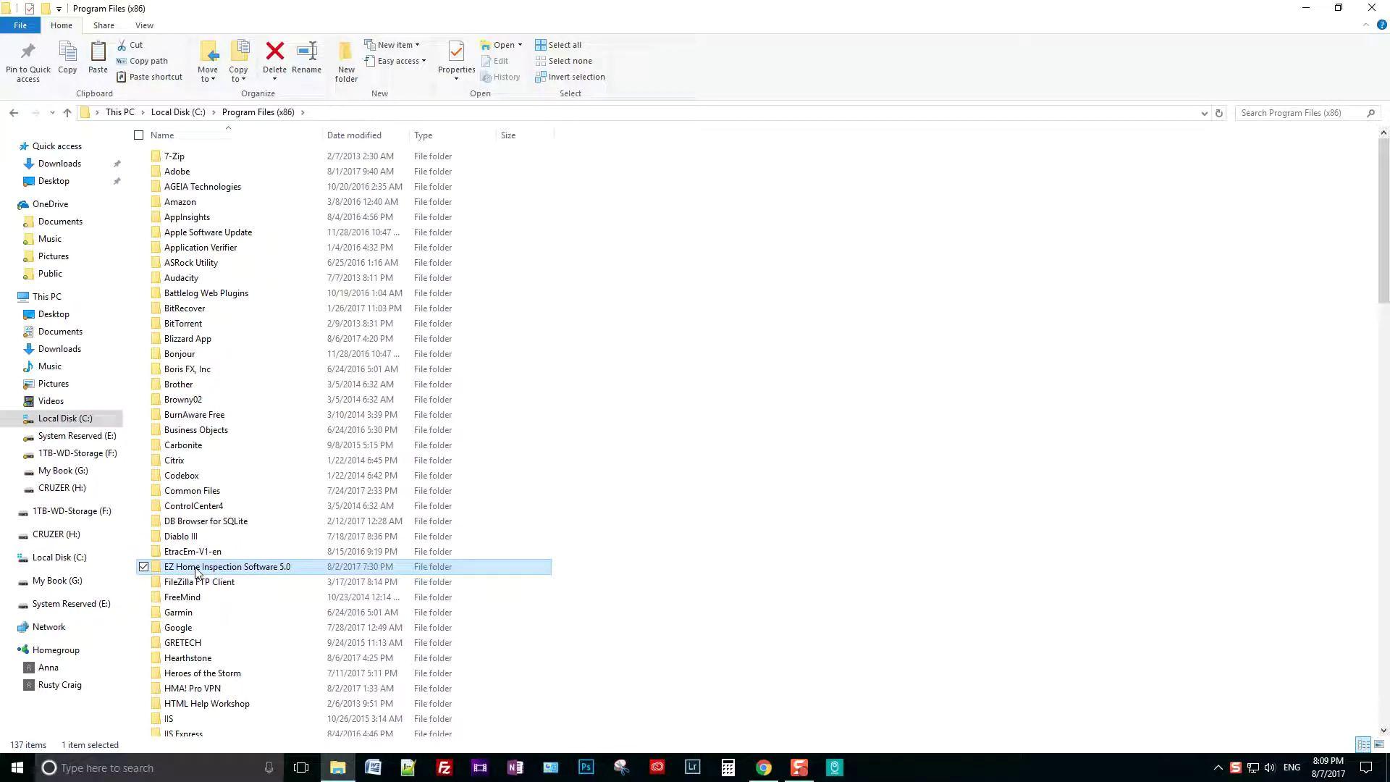
pyautogui.rightClick(197, 571)
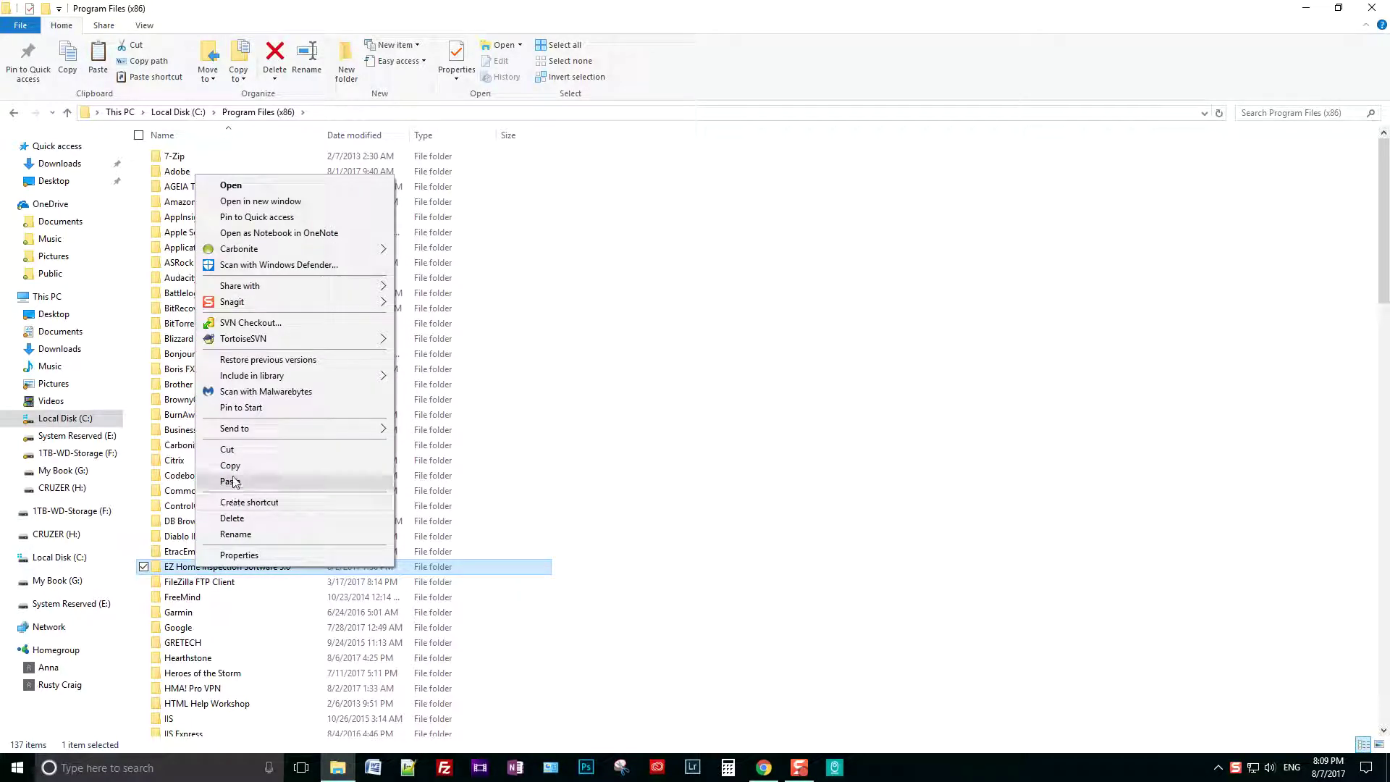
pyautogui.click(230, 466)
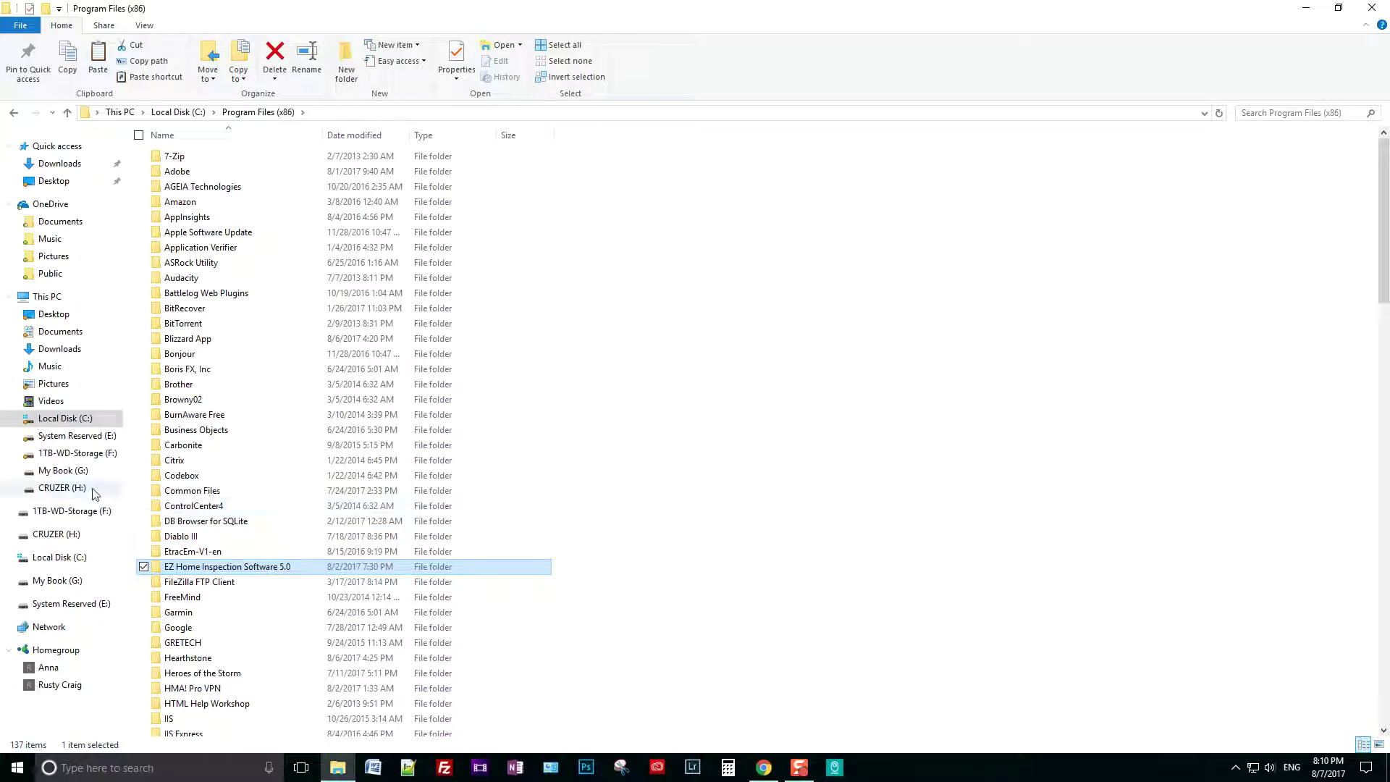
# Paste the copied EZ Home Inspection Software 5.0 folder onto the empty CRUZER (H:) drive.
pyautogui.click(64, 489)
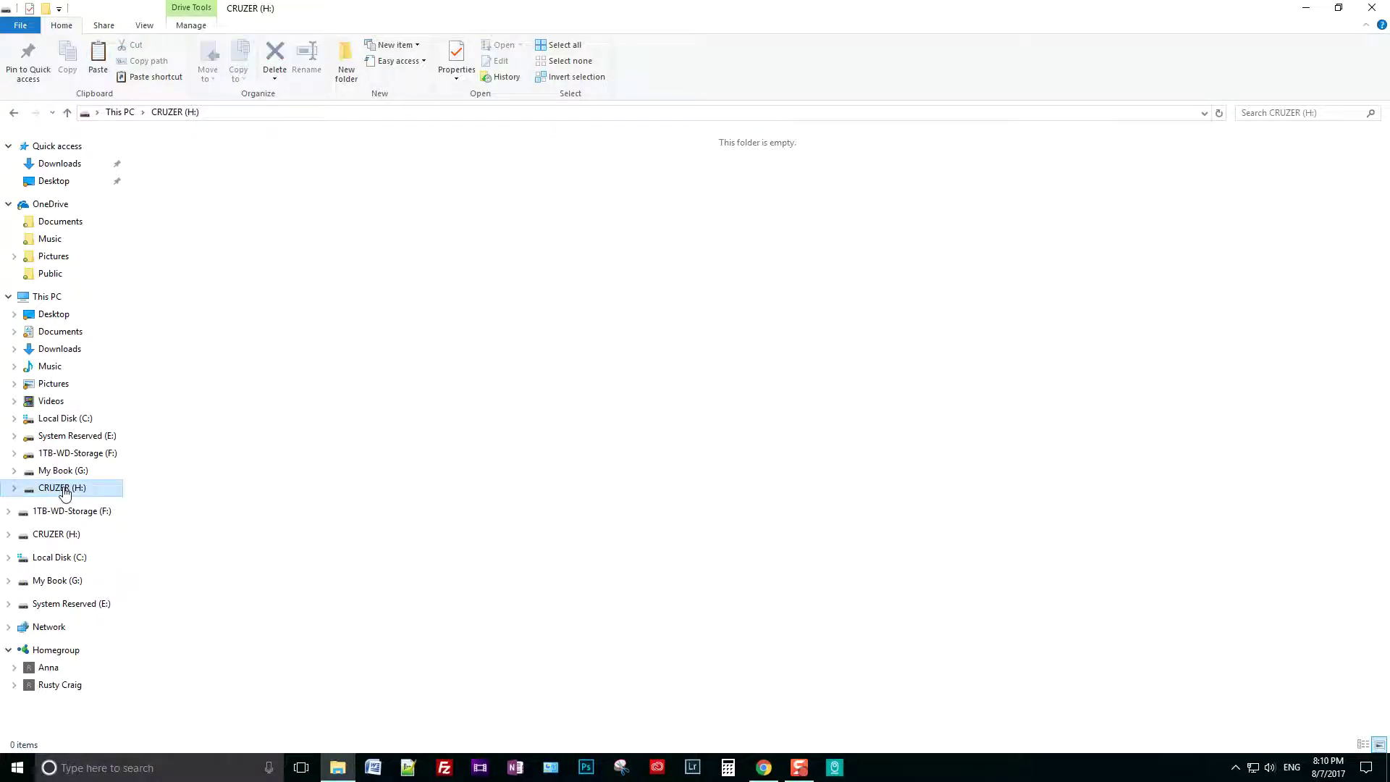
pyautogui.rightClick(332, 275)
pyautogui.click(346, 372)
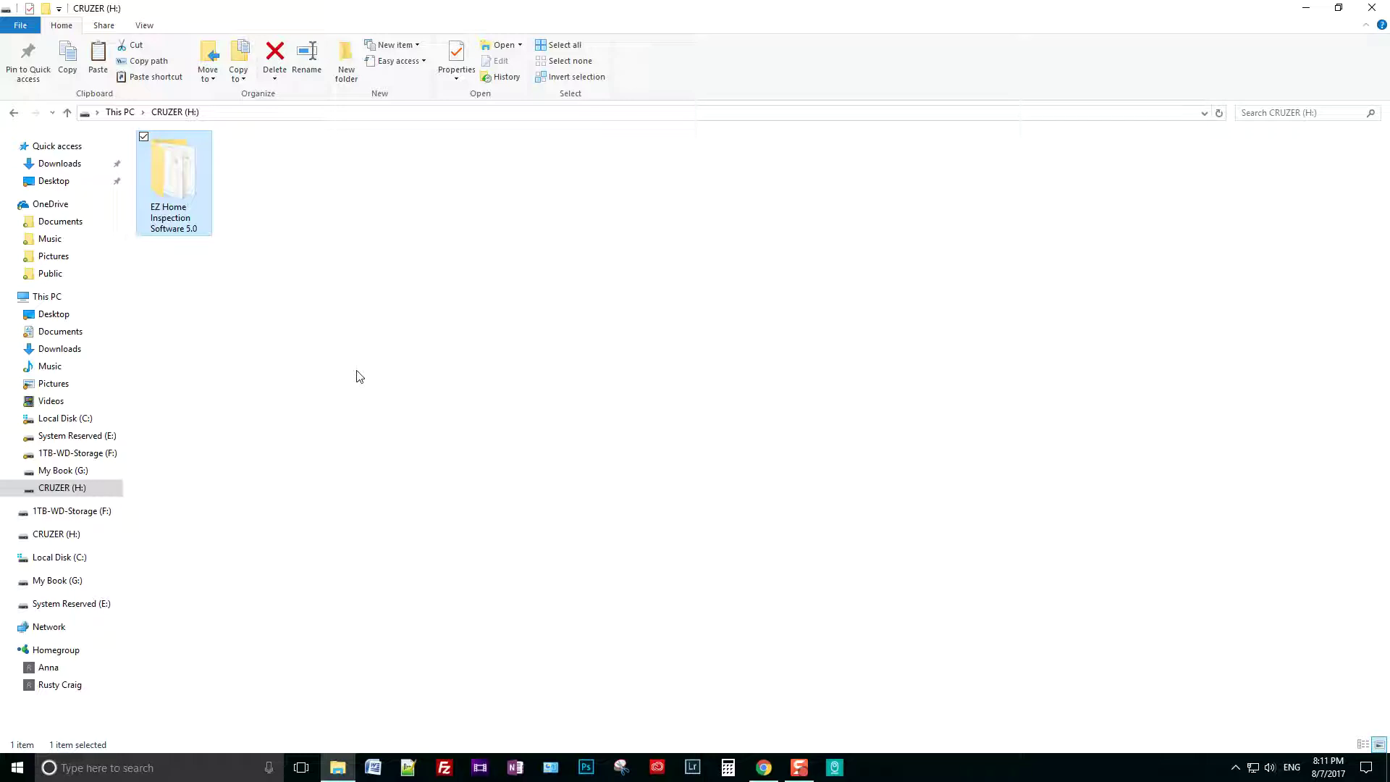
# Open the backed-up folder on CRUZER and select the library and template folders.
pyautogui.click(345, 278)
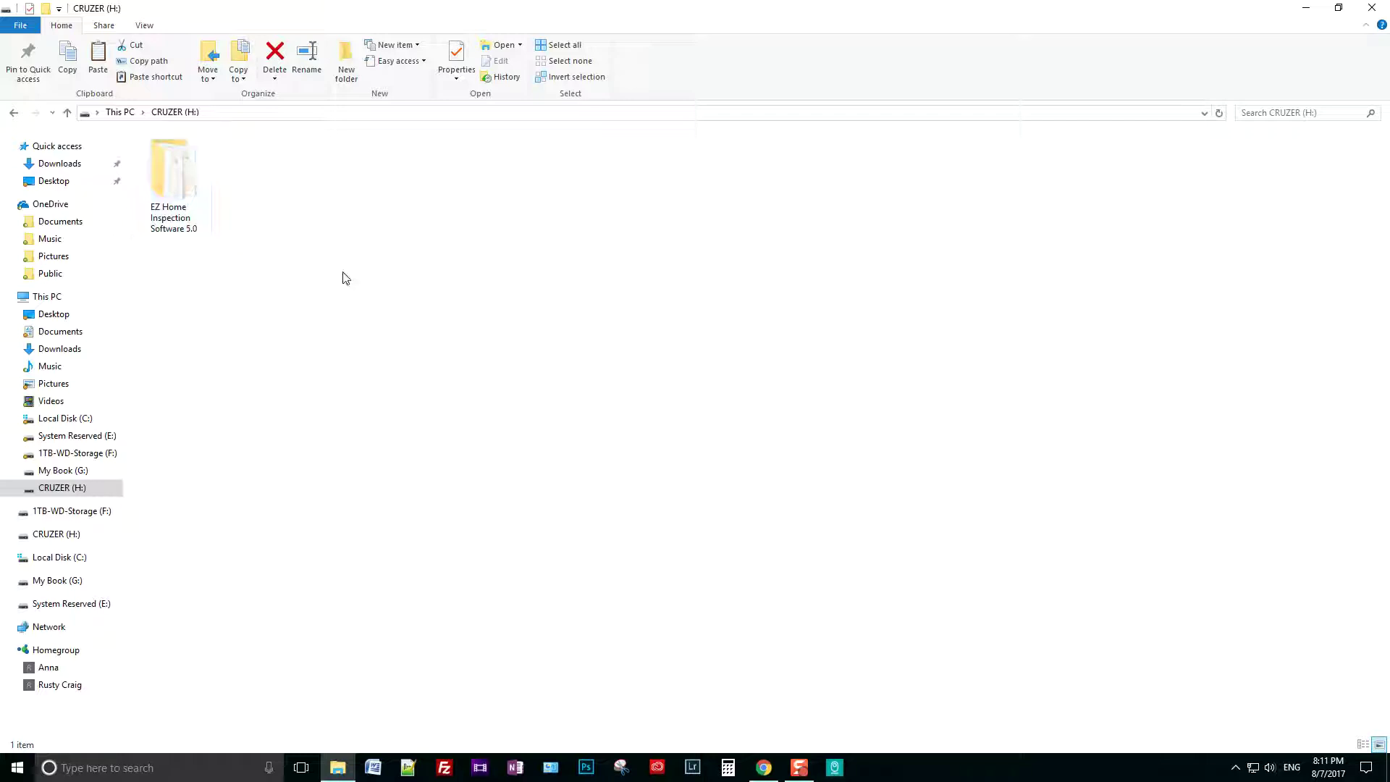
pyautogui.doubleClick(178, 194)
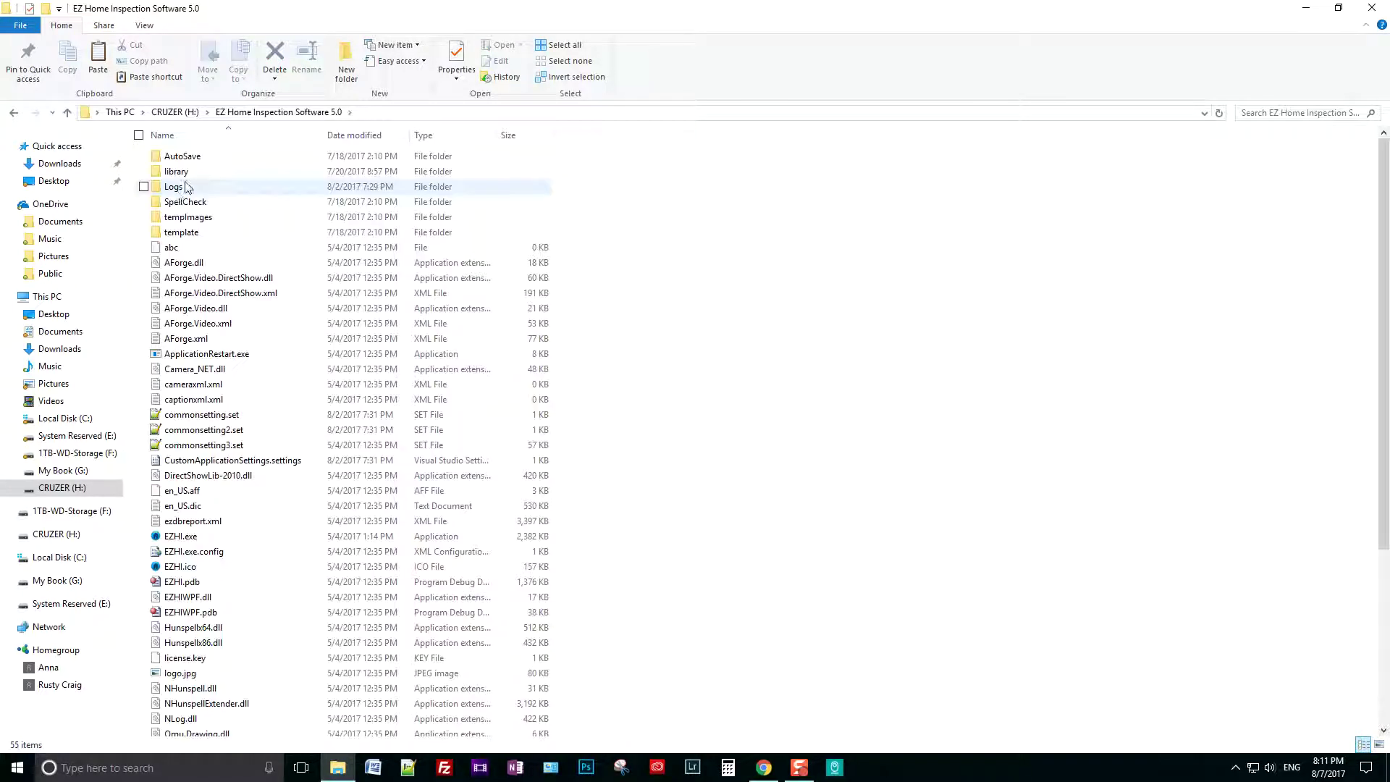
pyautogui.click(194, 180)
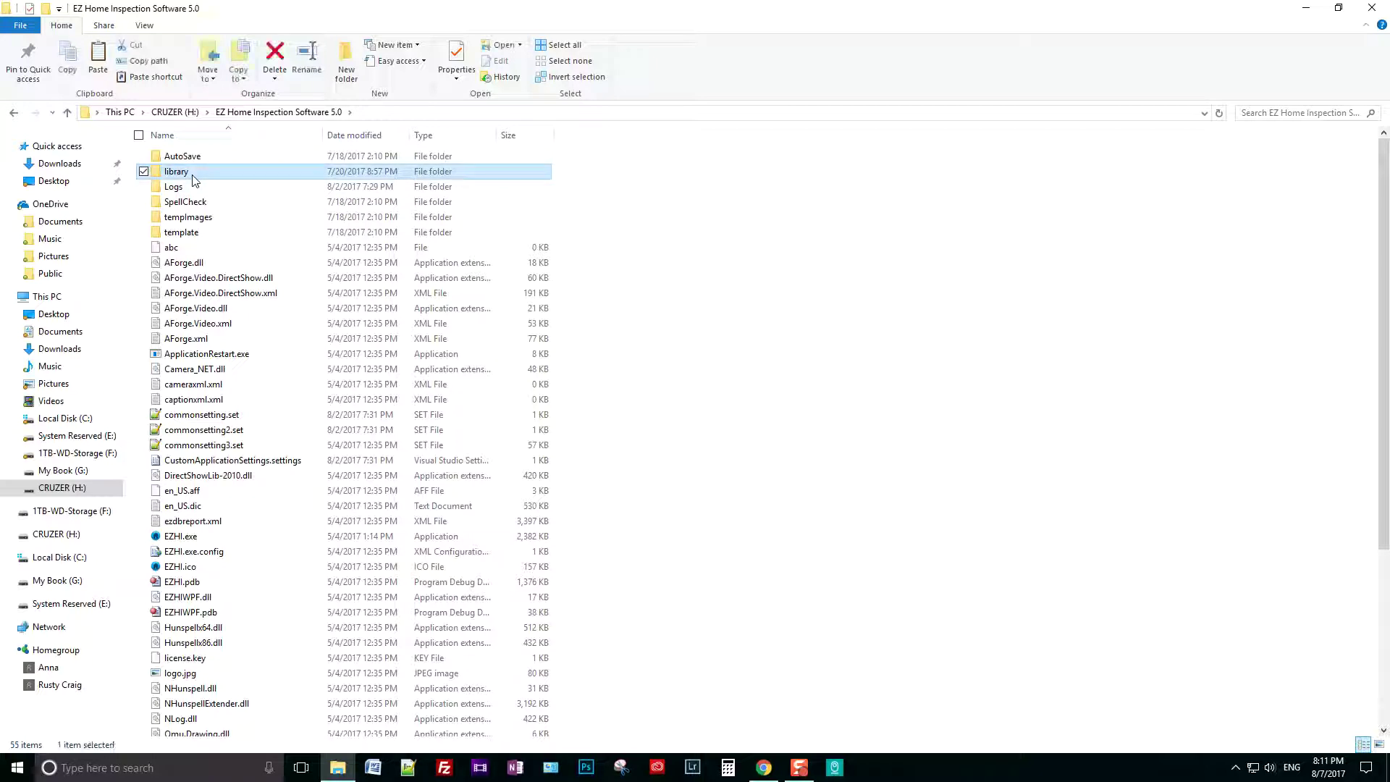
pyautogui.keyDown('ctrl'); pyautogui.click(195, 237); pyautogui.keyUp('ctrl')
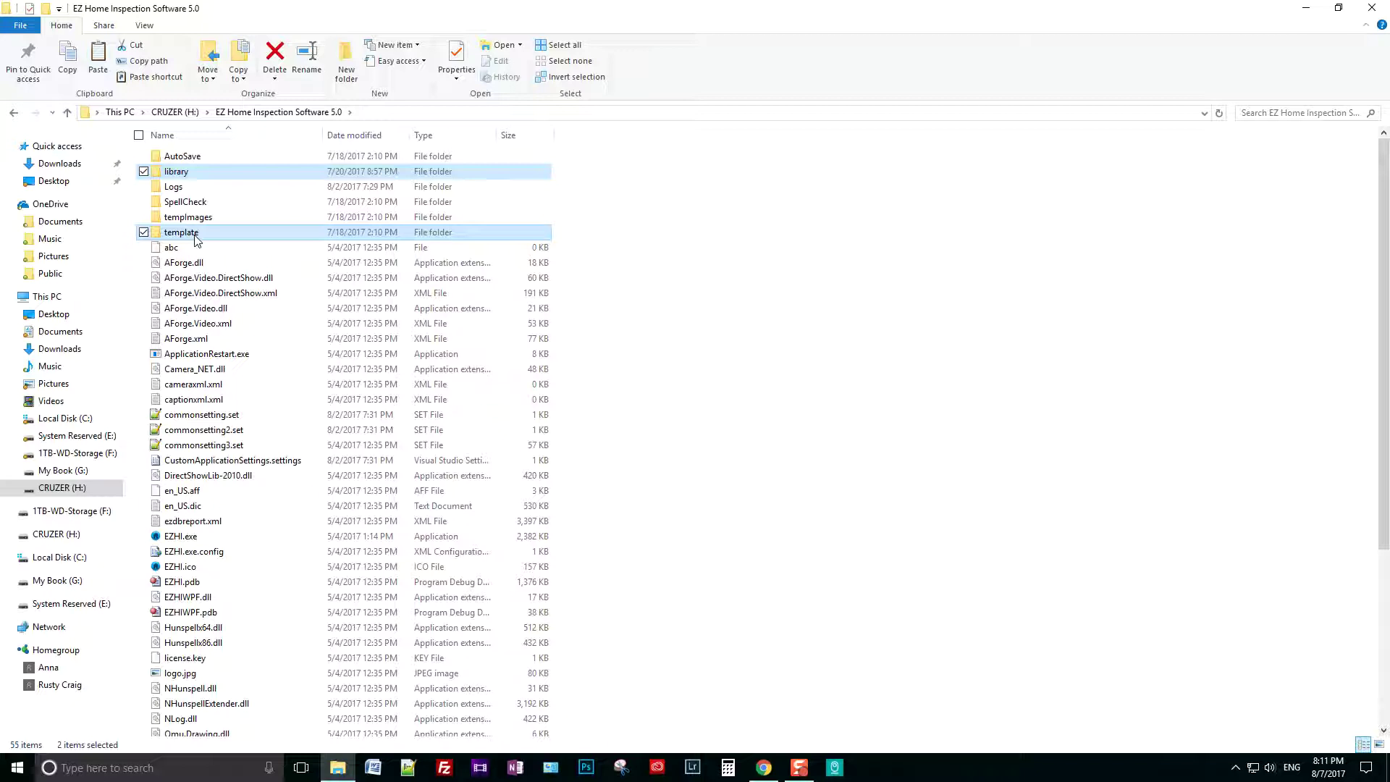
# Add the three commonsetting files, CustomApplicationSettings.settings, license.key, logo.jpg and settings.company to the selection.
pyautogui.keyDown('ctrl'); pyautogui.click(185, 415); pyautogui.keyUp('ctrl')
pyautogui.keyDown('ctrl'); pyautogui.click(181, 434); pyautogui.keyUp('ctrl')
pyautogui.keyDown('ctrl'); pyautogui.click(181, 447); pyautogui.keyUp('ctrl')
pyautogui.keyDown('ctrl'); pyautogui.click(182, 464); pyautogui.keyUp('ctrl')
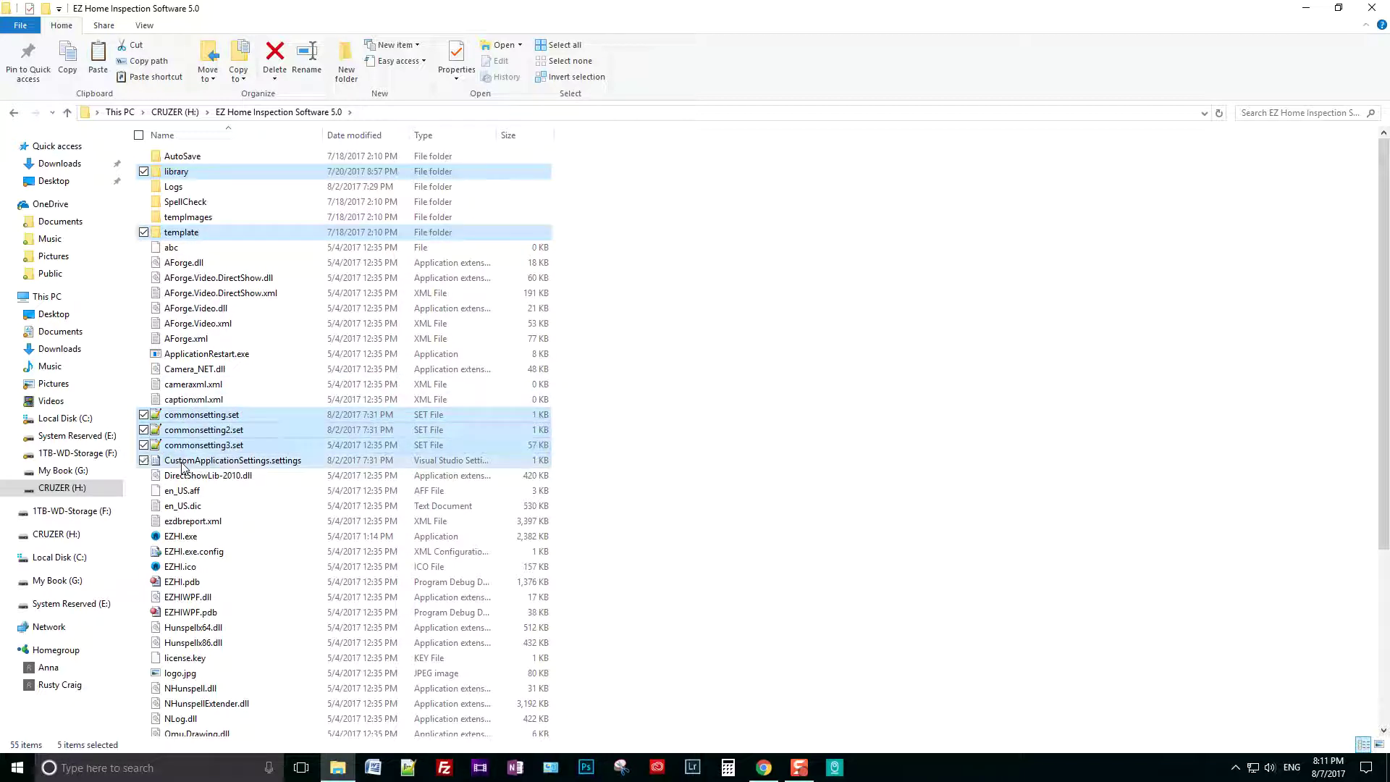
pyautogui.keyDown('ctrl'); pyautogui.click(183, 658); pyautogui.keyUp('ctrl')
pyautogui.keyDown('ctrl'); pyautogui.click(181, 673); pyautogui.keyUp('ctrl')
pyautogui.scroll(-4, 333, 521)
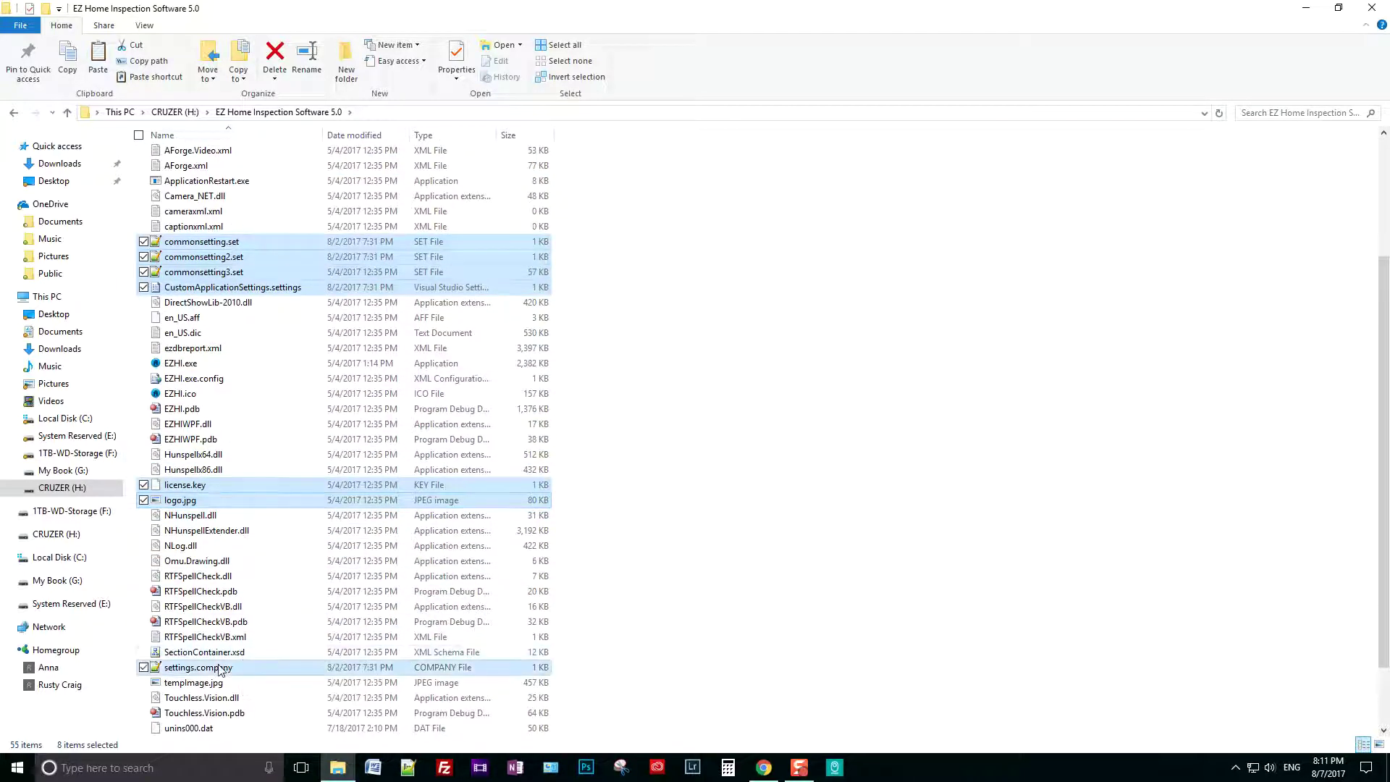
pyautogui.keyDown('ctrl'); pyautogui.click(257, 668); pyautogui.keyUp('ctrl')
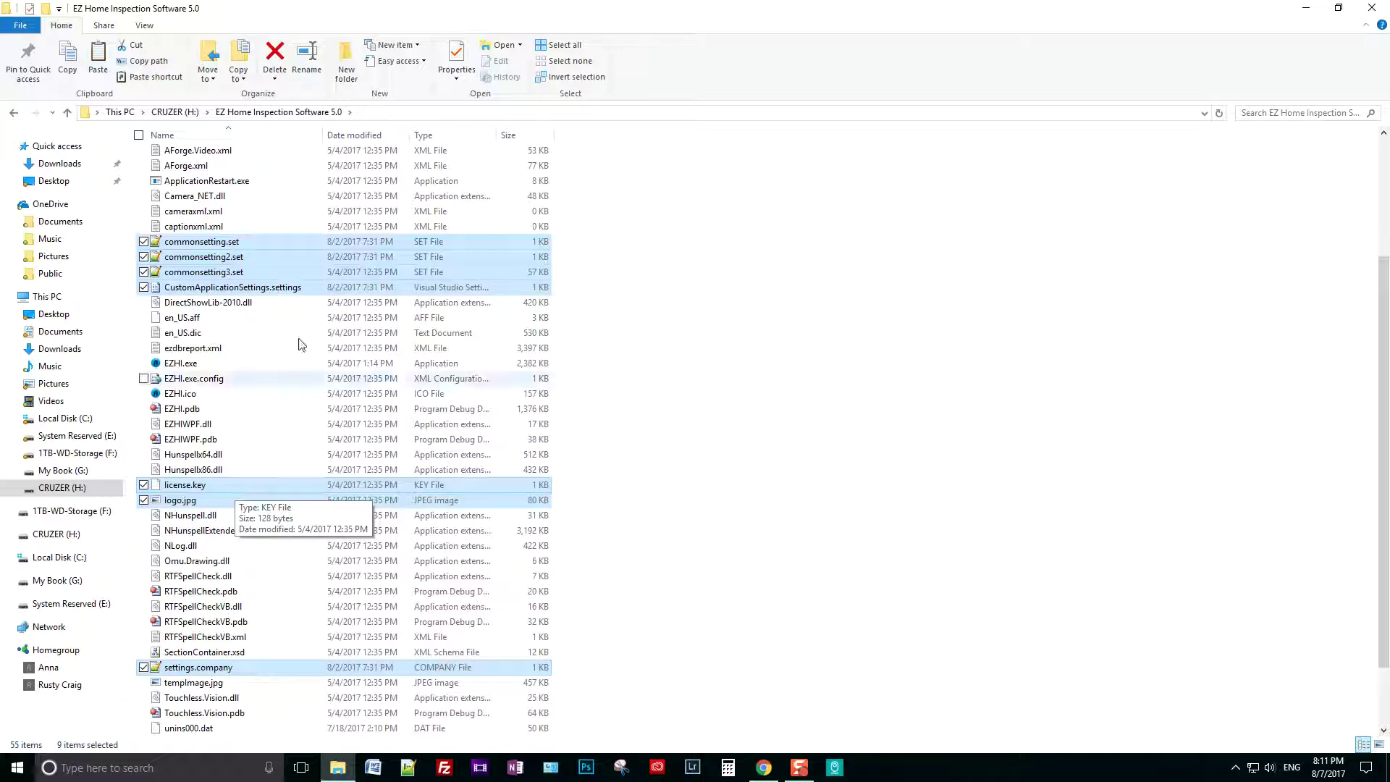
pyautogui.moveTo(221, 250); pyautogui.dragTo(661, 322)
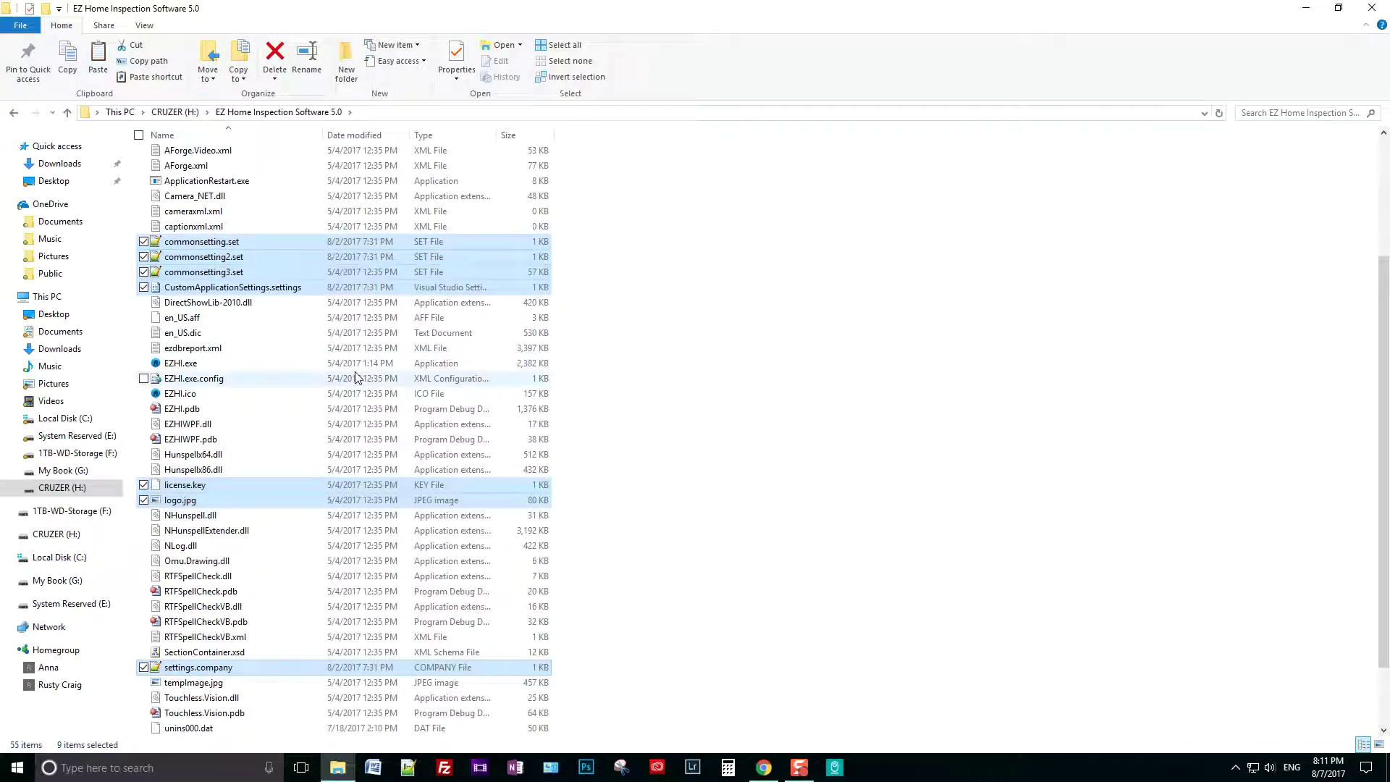
pyautogui.scroll(4, 355, 377)
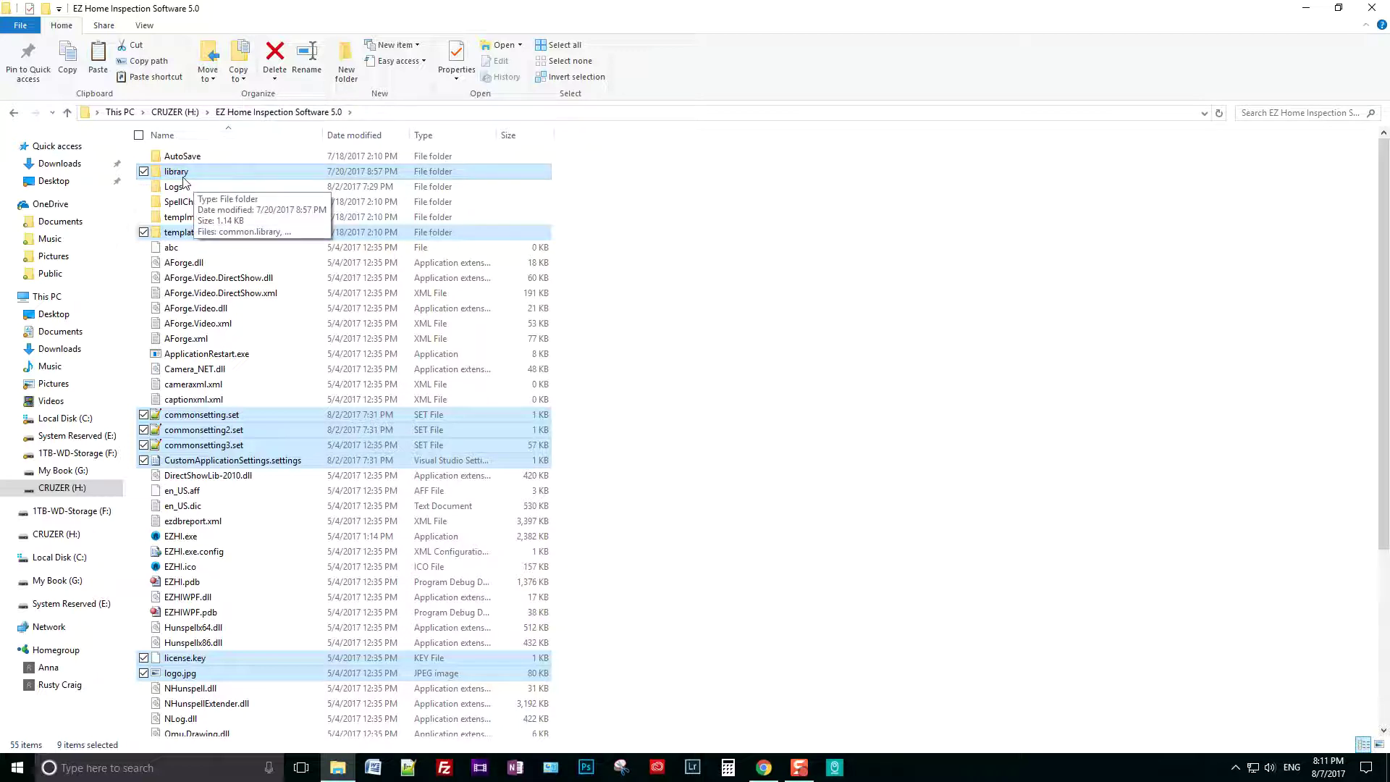
# Copy the nine selected backup items from the CRUZER folder.
pyautogui.rightClick(235, 430)
pyautogui.click(270, 578)
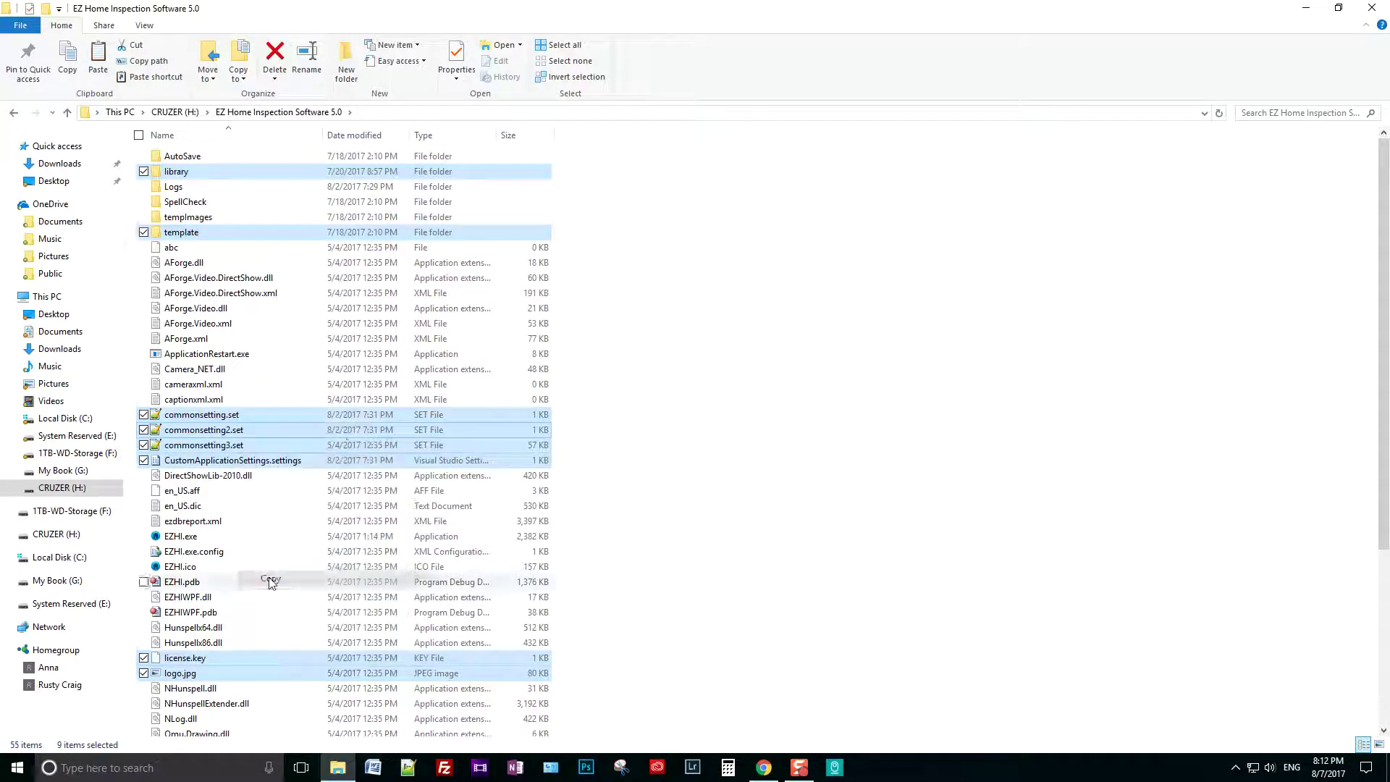
pyautogui.scroll(-5, 311, 438)
pyautogui.scroll(5, 355, 435)
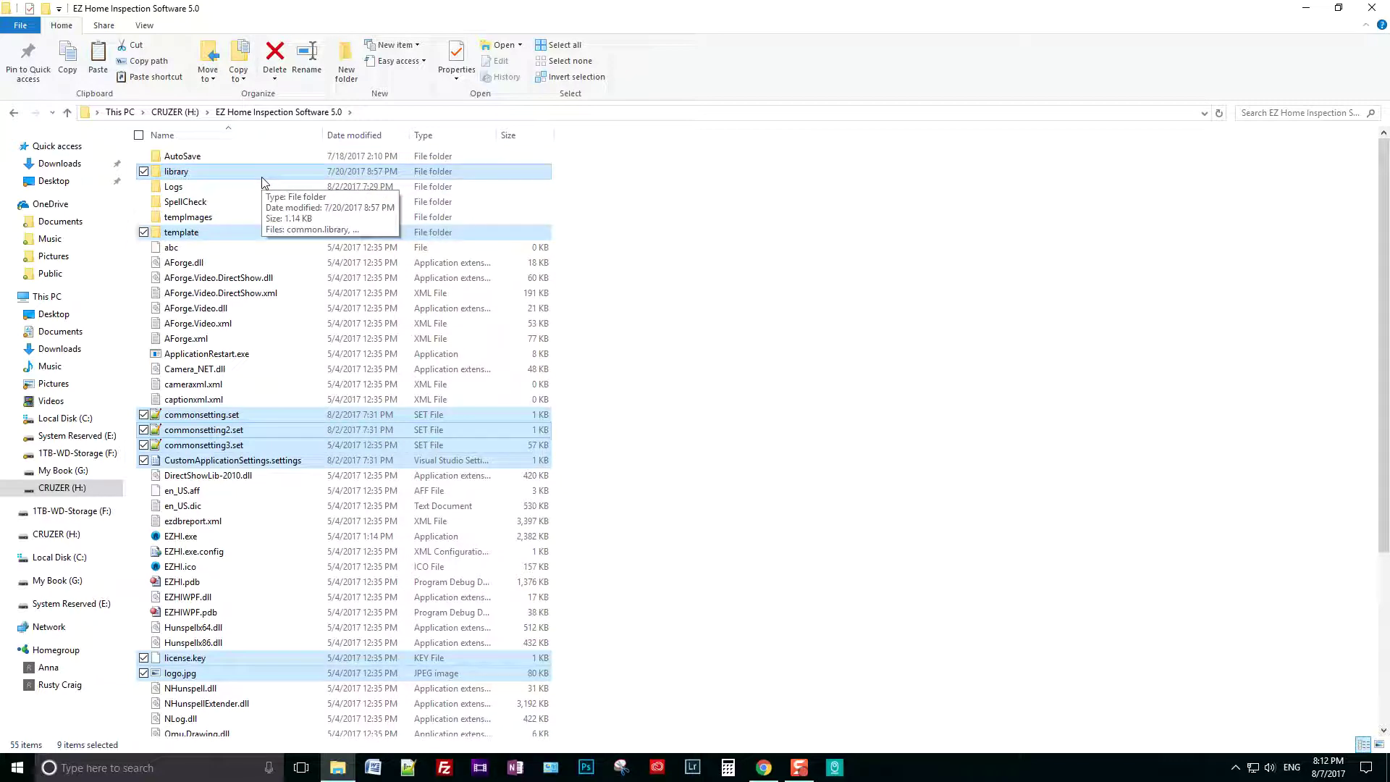
# Paste them into C:\Program Files (x86)\EZ Home Inspection Software 5.0, replacing the existing files.
pyautogui.click(58, 419)
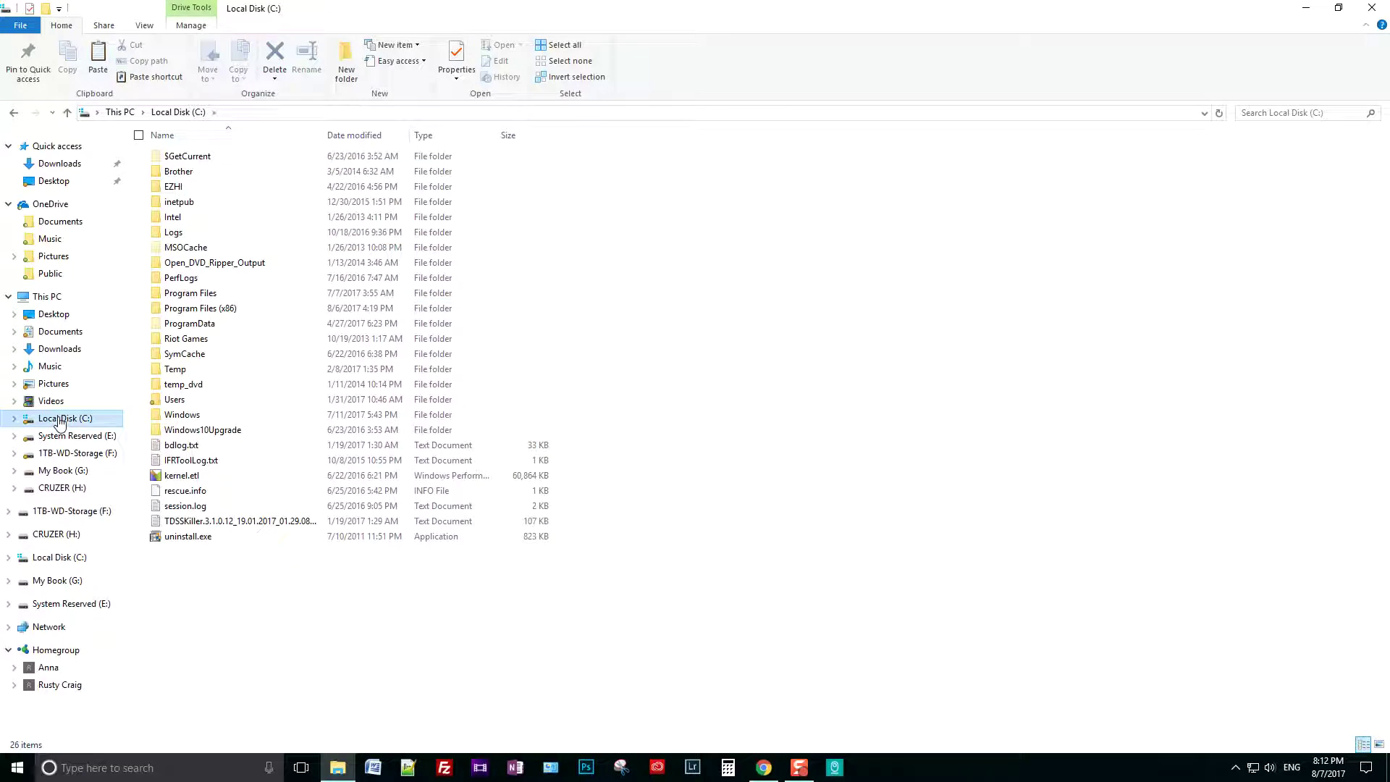
pyautogui.doubleClick(187, 309)
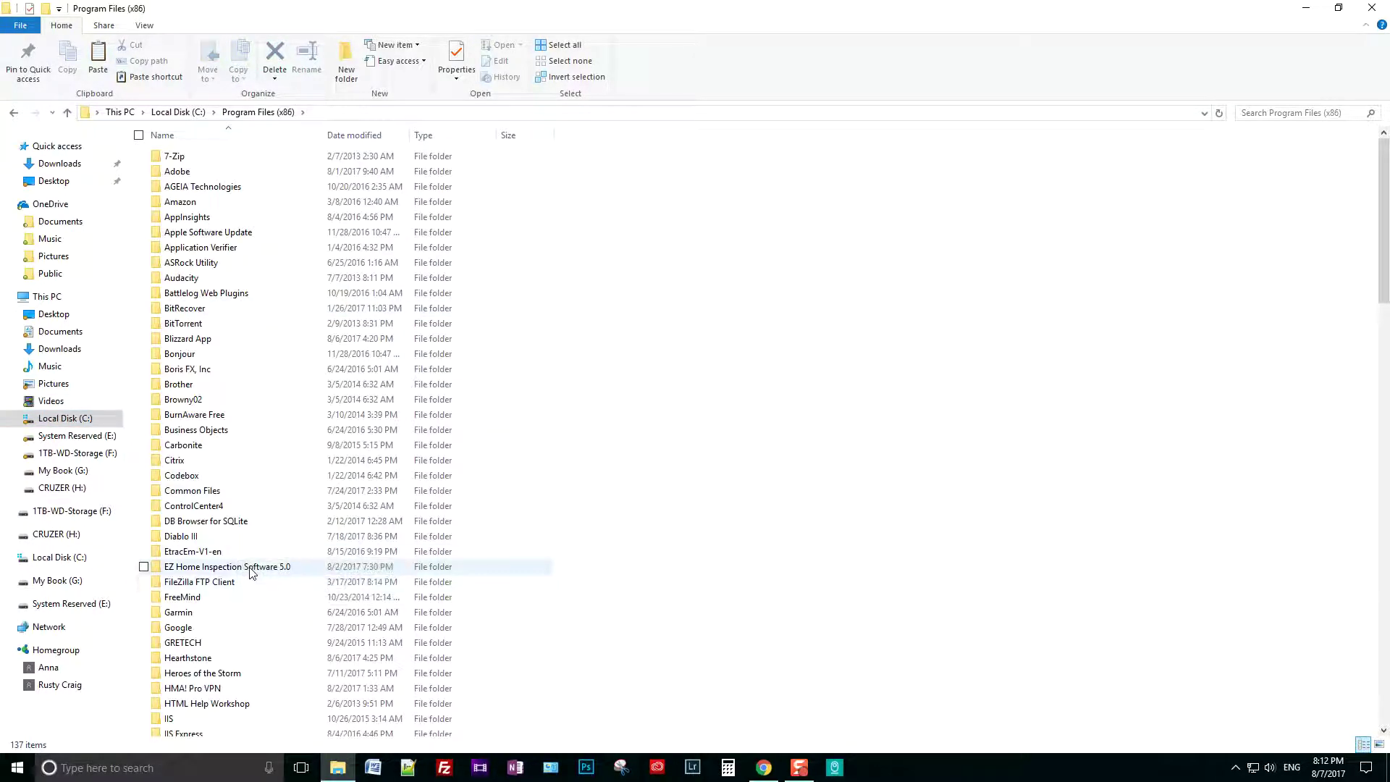
pyautogui.doubleClick(252, 572)
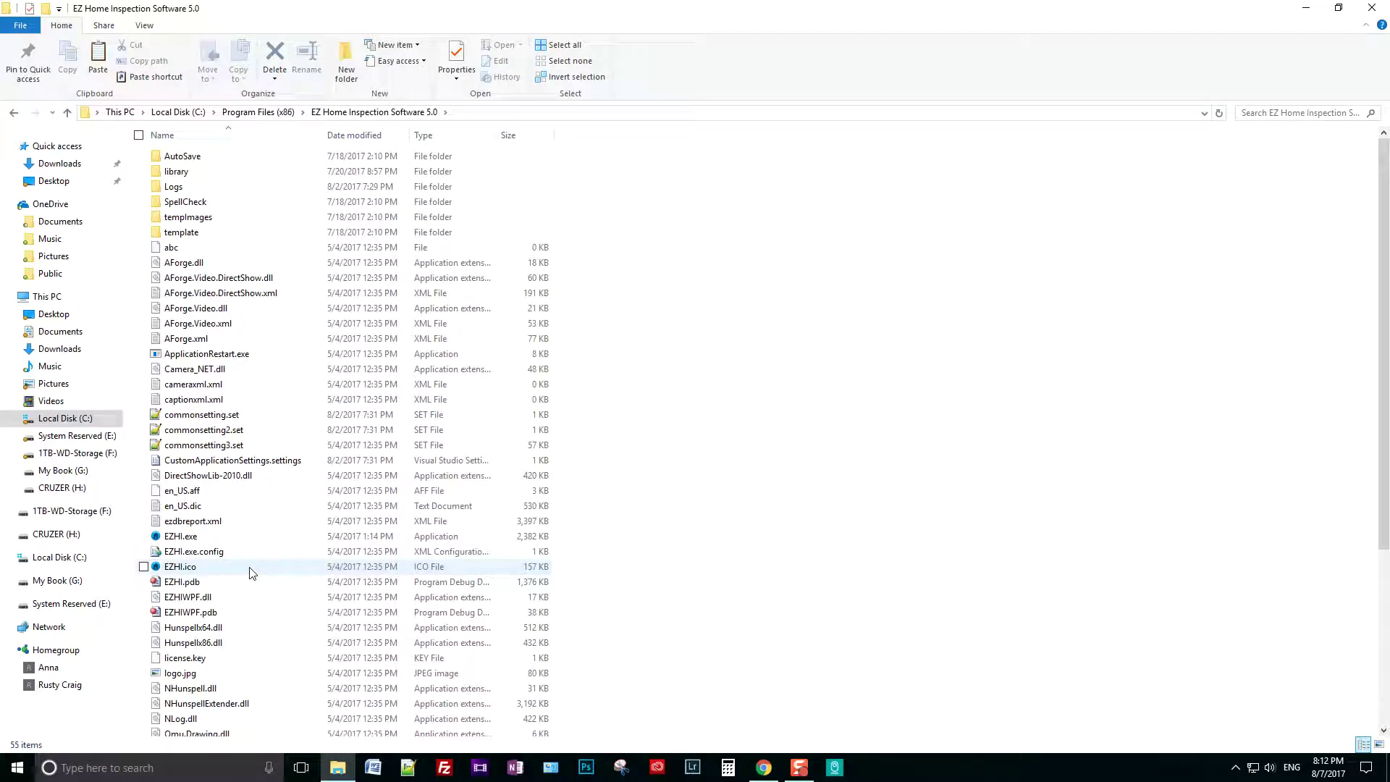
pyautogui.hotkey('ctrl', 'v')
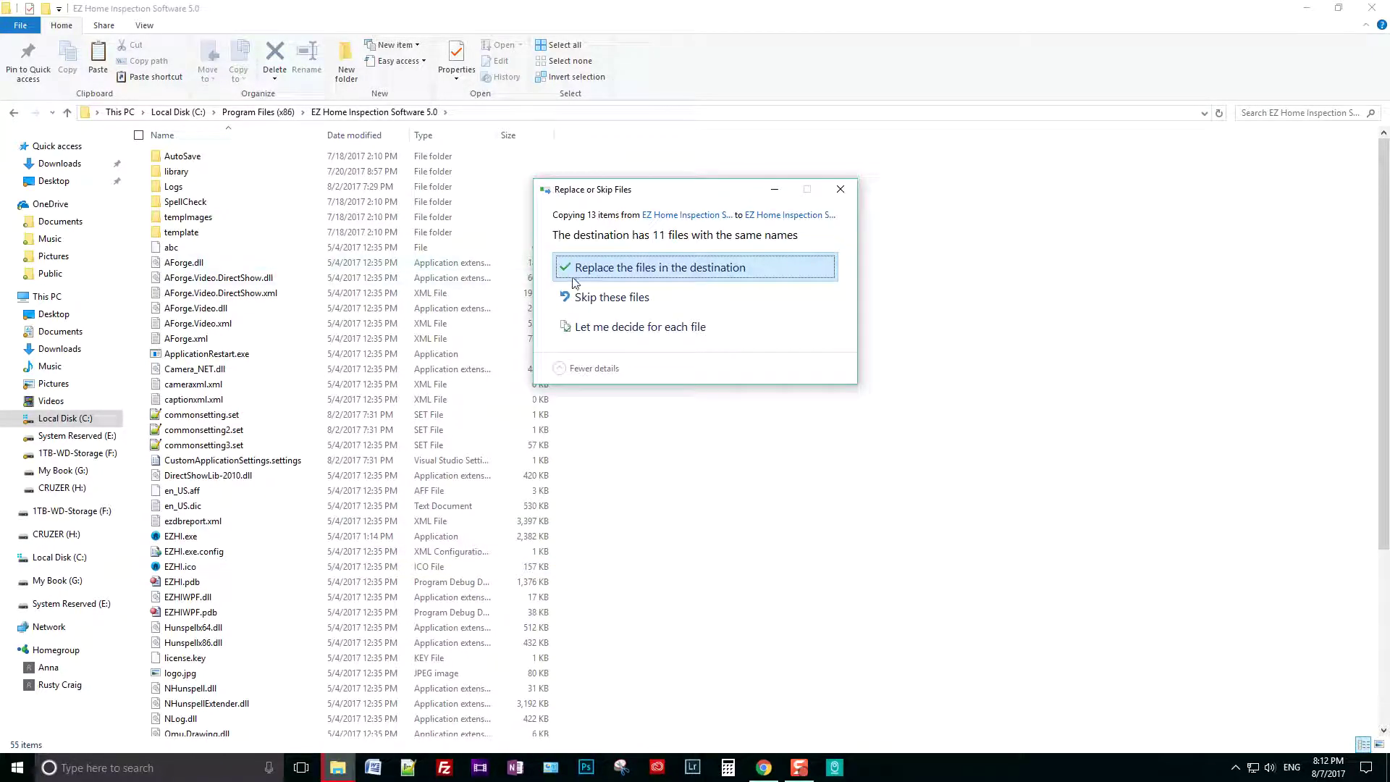
pyautogui.click(606, 274)
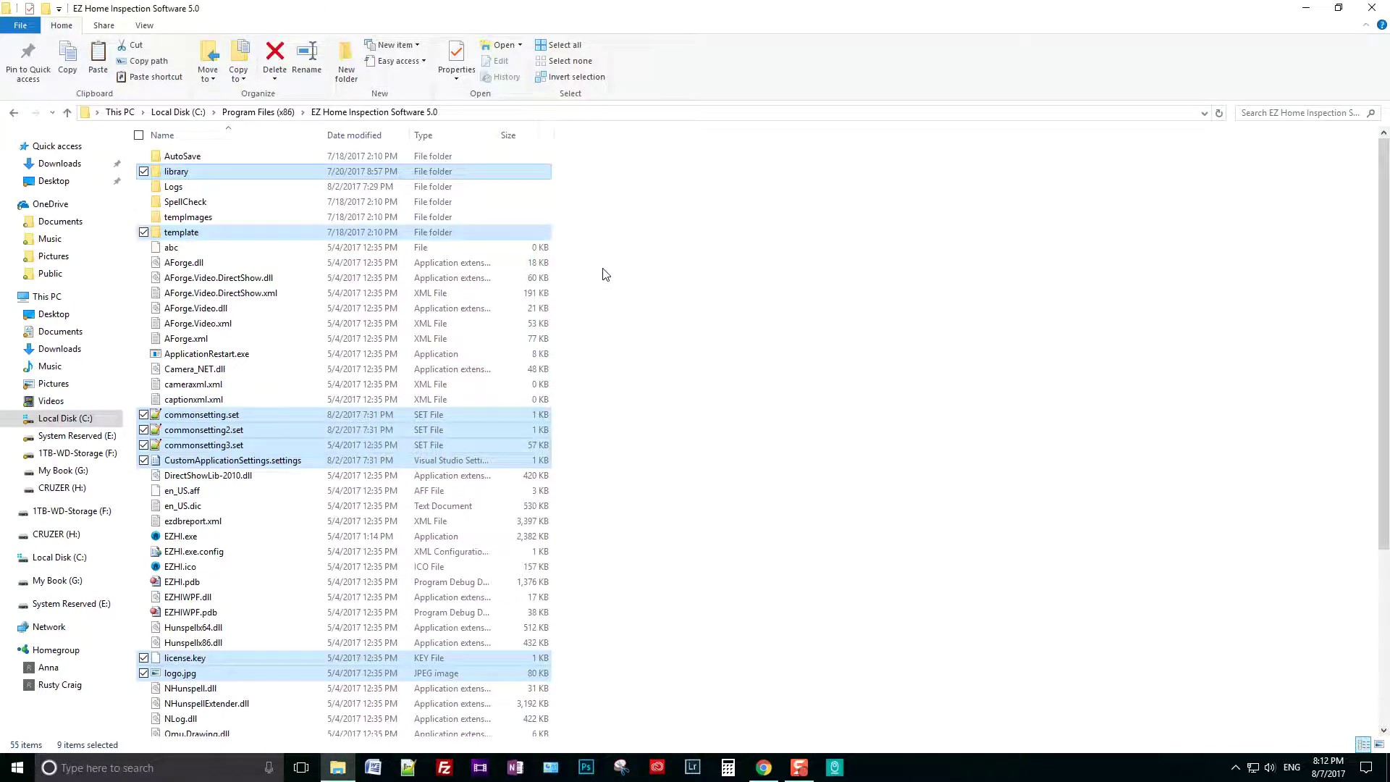